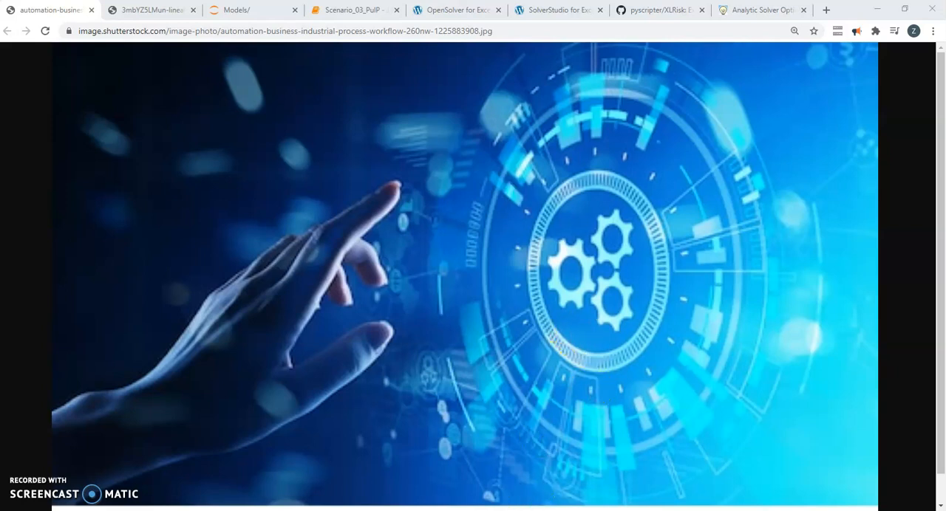
Switch to the Capital_Budgeting_Optimisation_v02 workbook and examine the Scenario_01 programme list, budget limit, CAPEX and NPV figures.
{"action": "key", "text": "alt+Tab"}
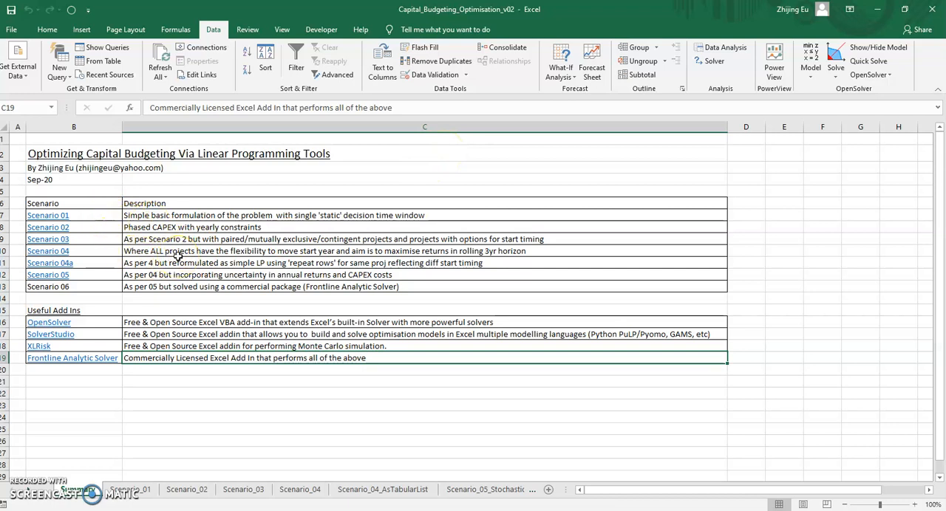
{"action": "left_click", "coordinate": [129, 491]}
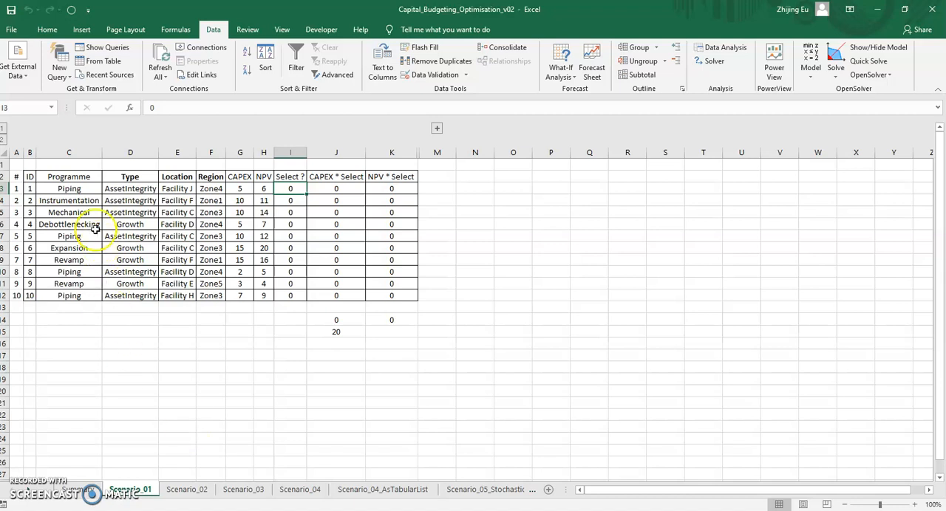
{"action": "left_click_drag", "start_coordinate": [74, 189], "coordinate": [91, 297]}
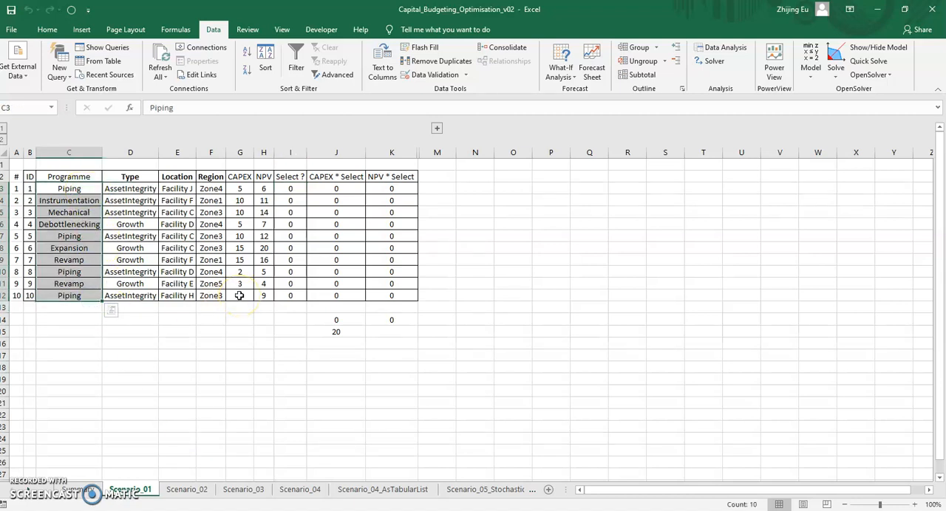
{"action": "left_click", "coordinate": [327, 334]}
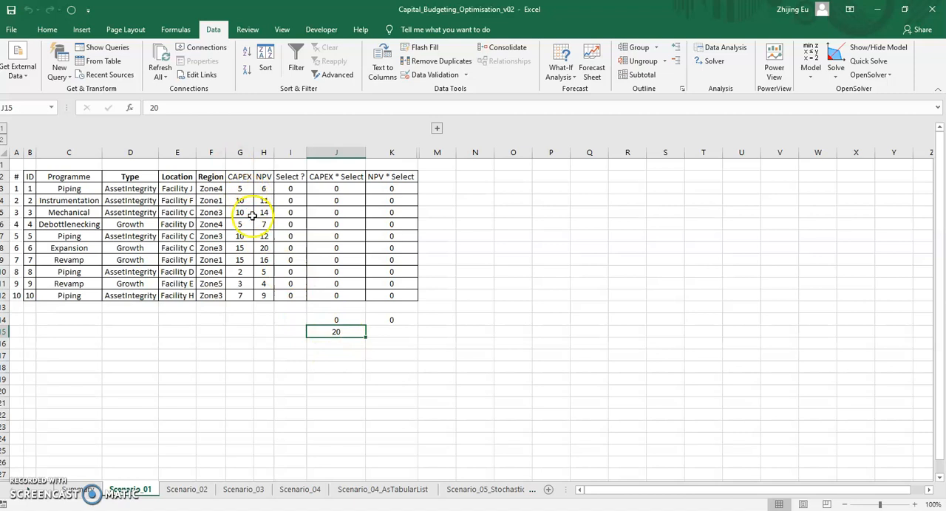
{"action": "left_click_drag", "start_coordinate": [239, 188], "coordinate": [263, 189]}
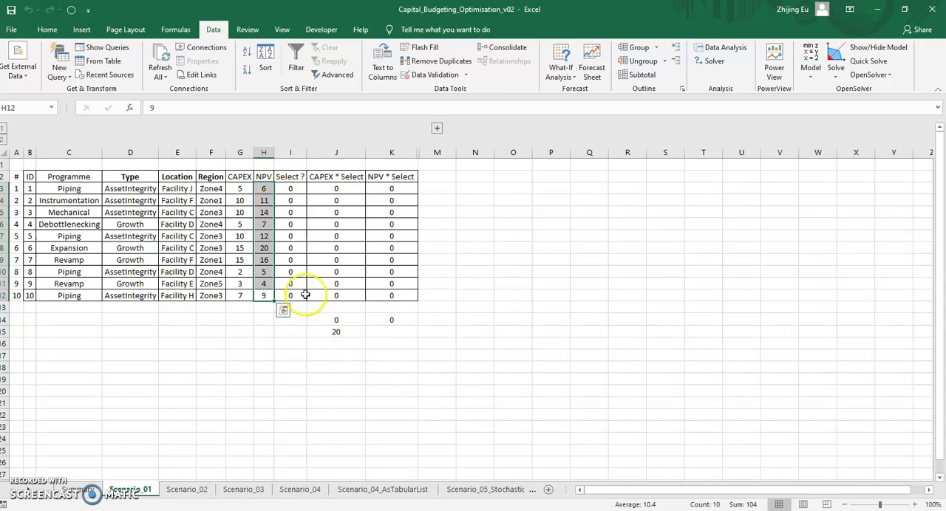
Try a manual portfolio by setting the Select value to 1 for projects 2, 4 and 6.
{"action": "left_click", "coordinate": [292, 202]}
{"action": "type", "text": "1"}
{"action": "key", "text": "Return"}
{"action": "key", "text": "Return"}
{"action": "type", "text": "1"}
{"action": "key", "text": "Return"}
{"action": "key", "text": "Return"}
{"action": "type", "text": "1"}
{"action": "key", "text": "Return"}
Swap project 6 for project 5 by setting their Select values to 0 and 1 respectively.
{"action": "key", "text": "Up"}
{"action": "key", "text": "Up"}
{"action": "key", "text": "Down"}
{"action": "type", "text": "0"}
{"action": "key", "text": "Up"}
{"action": "type", "text": "1"}
{"action": "key", "text": "Down"}
{"action": "key", "text": "Up"}
Replace project 5 with project 3 in the trial selection, using 0 for project 5 and 1 for project 3.
{"action": "key", "text": "Up"}
{"action": "key", "text": "Down"}
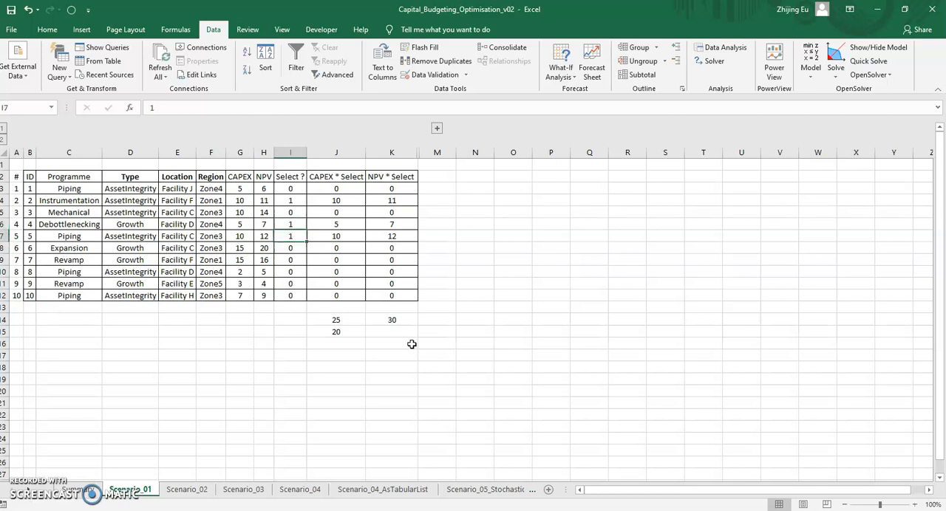
{"action": "type", "text": "0"}
{"action": "key", "text": "Up"}
{"action": "key", "text": "Up"}
{"action": "type", "text": "1"}
{"action": "key", "text": "Up"}
{"action": "key", "text": "Up"}
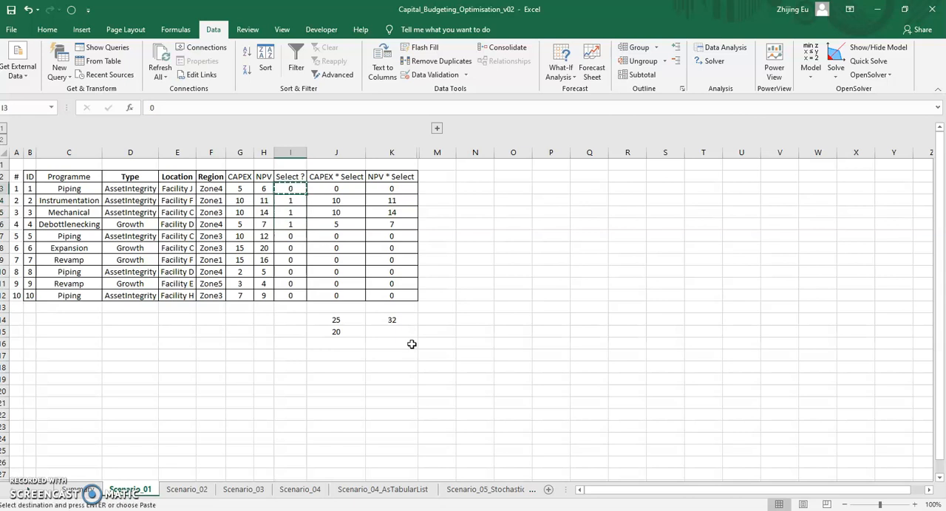
{"action": "key", "text": "Down"}
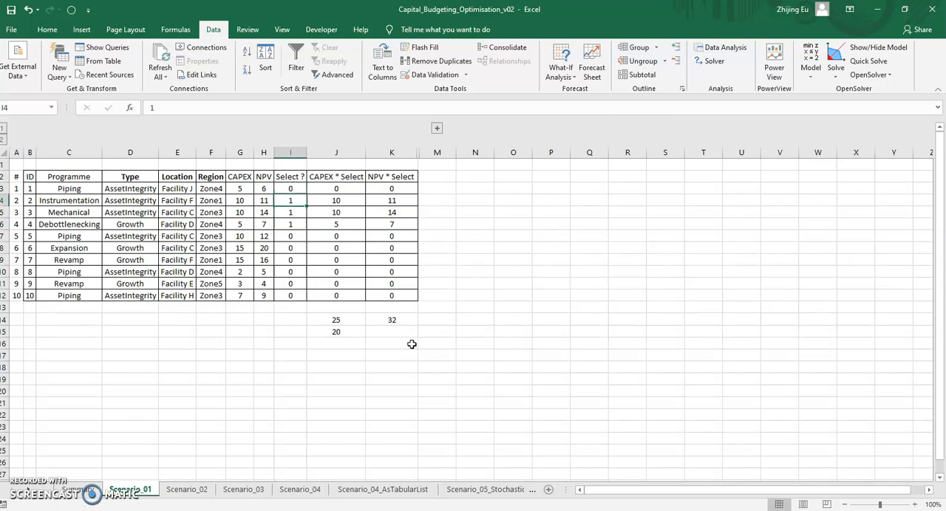
Check the budget limit cell and reset the Select values for all ten projects to 0.
{"action": "left_click", "coordinate": [337, 332]}
{"action": "left_click", "coordinate": [292, 188]}
{"action": "left_click_drag", "start_coordinate": [307, 195], "coordinate": [301, 300]}
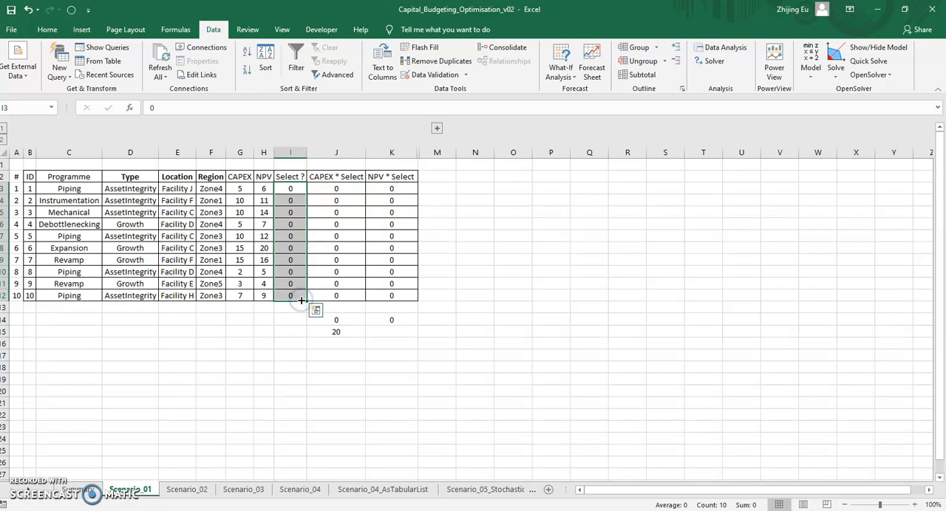
{"action": "left_click", "coordinate": [636, 281]}
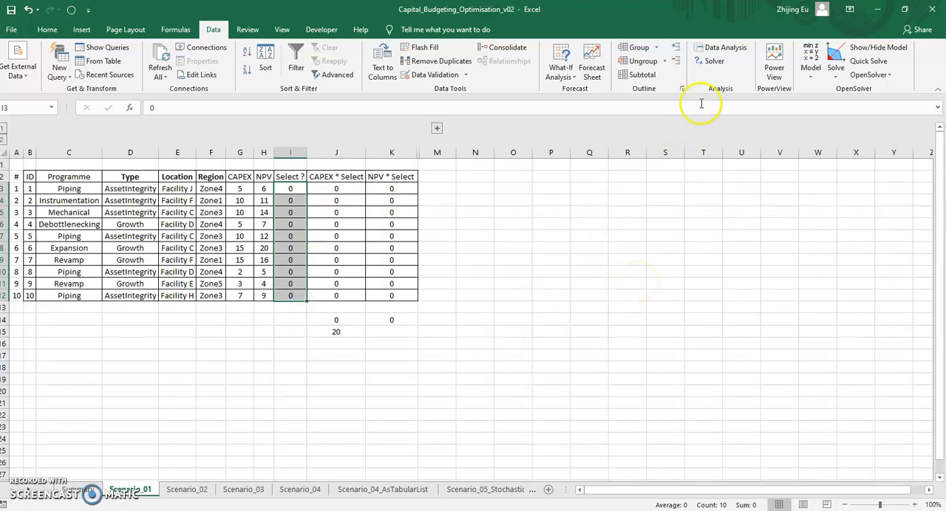
Run Solver with Simplex LP to maximise K14 by changing I3:I12 under the binary and J14 <= J15 constraints, keeping the solution.
{"action": "left_click", "coordinate": [713, 63]}
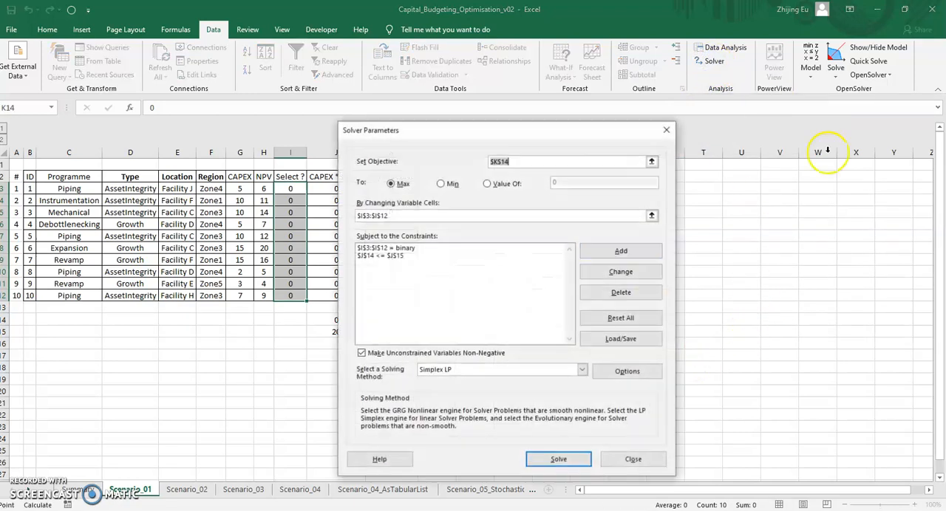
{"action": "left_click_drag", "start_coordinate": [535, 134], "coordinate": [659, 110]}
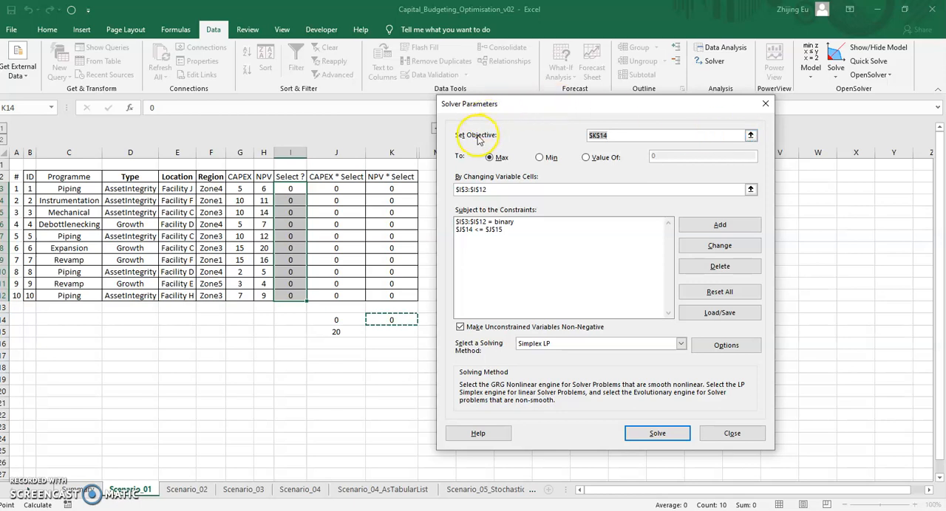
{"action": "left_click", "coordinate": [389, 318]}
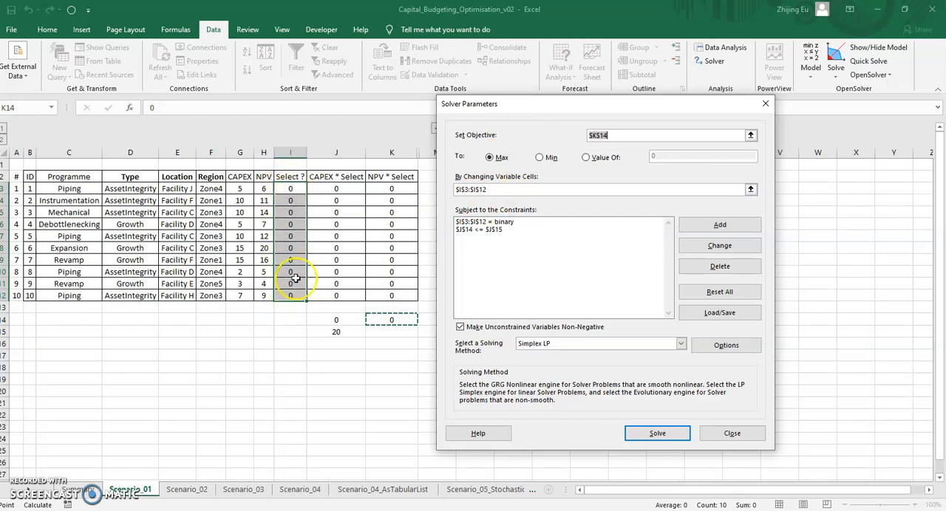
{"action": "left_click", "coordinate": [484, 223]}
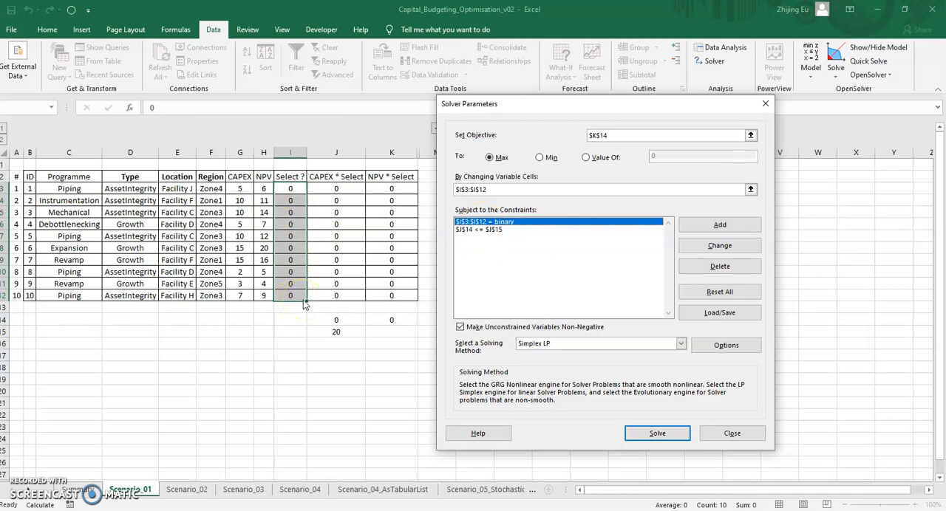
{"action": "left_click", "coordinate": [477, 232]}
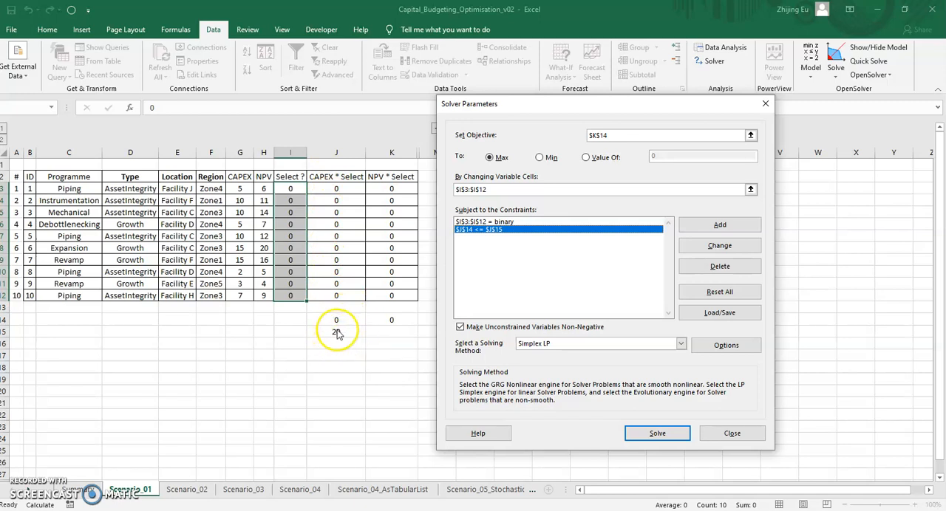
{"action": "left_click", "coordinate": [657, 436]}
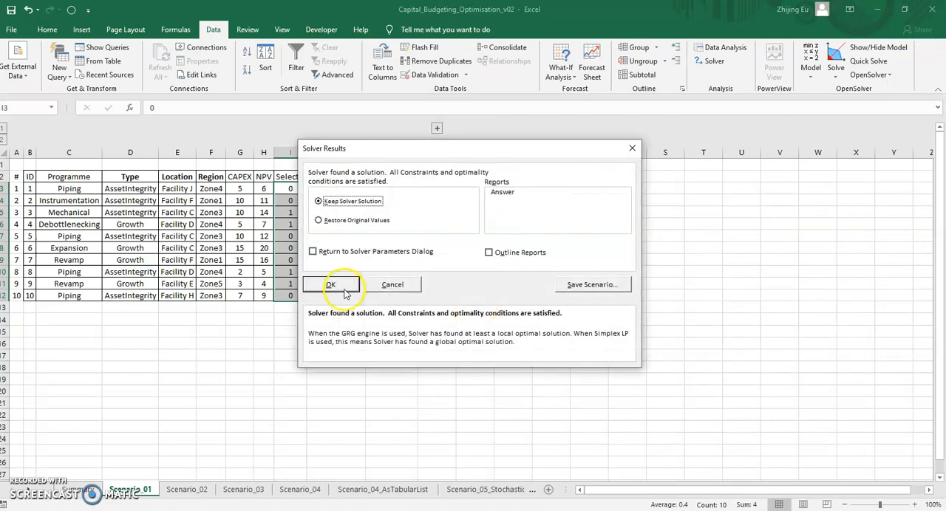
{"action": "left_click", "coordinate": [342, 287]}
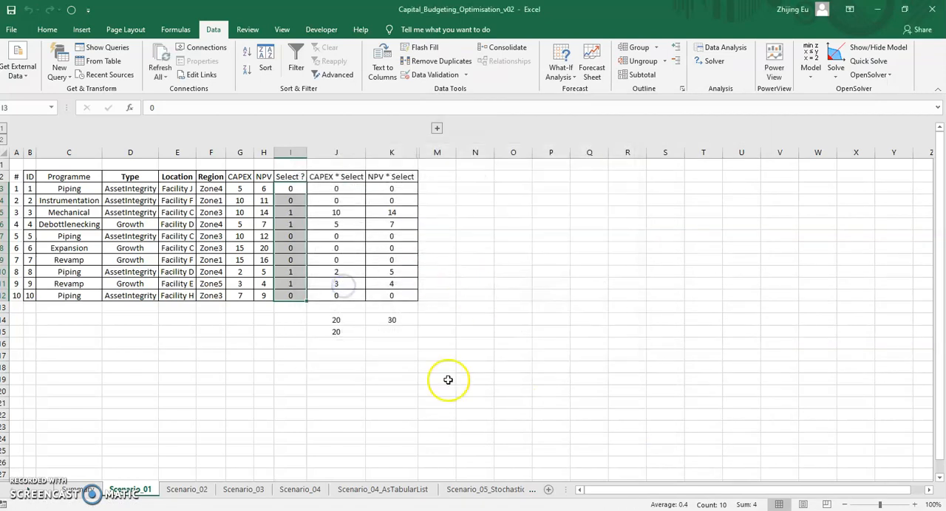
Clear the Solver selection by filling 0 down the Select column from I3 to I12.
{"action": "left_click", "coordinate": [297, 192]}
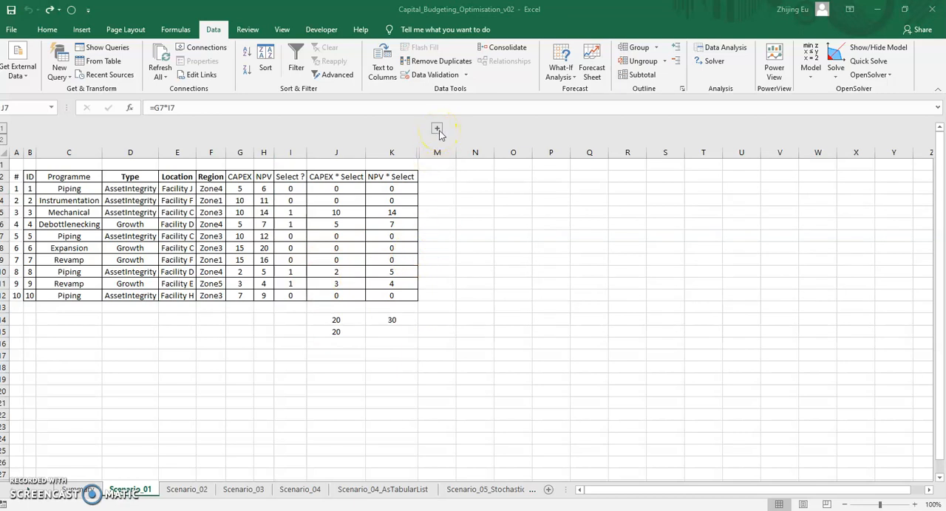
{"action": "left_click", "coordinate": [299, 191]}
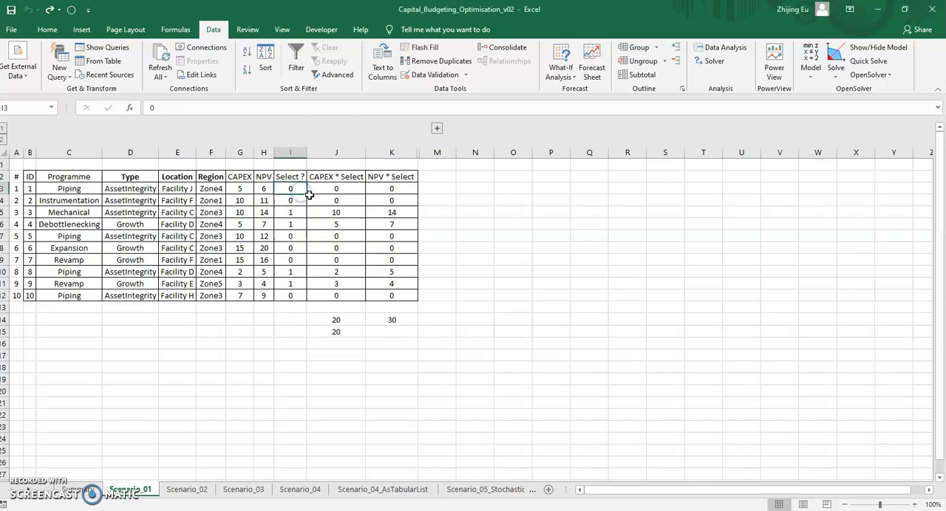
{"action": "left_click_drag", "start_coordinate": [307, 194], "coordinate": [311, 300]}
Expand the grouped column L and examine the NPV : CAPEX Ratio of every project.
{"action": "left_click", "coordinate": [436, 129]}
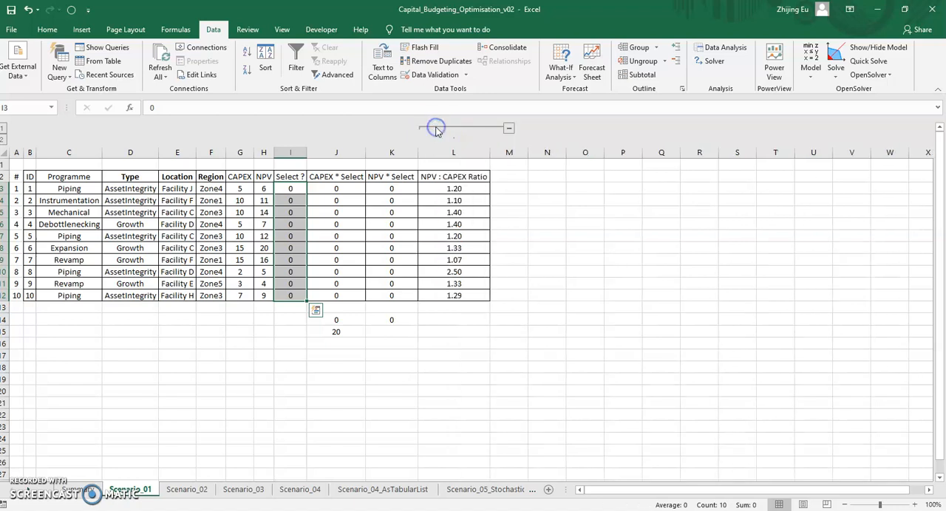
{"action": "left_click", "coordinate": [454, 176]}
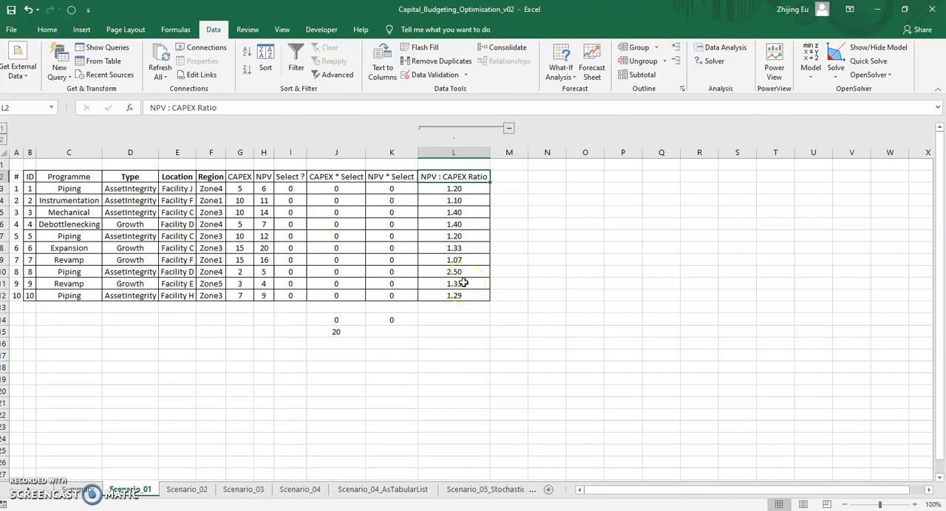
{"action": "left_click_drag", "start_coordinate": [460, 295], "coordinate": [464, 188]}
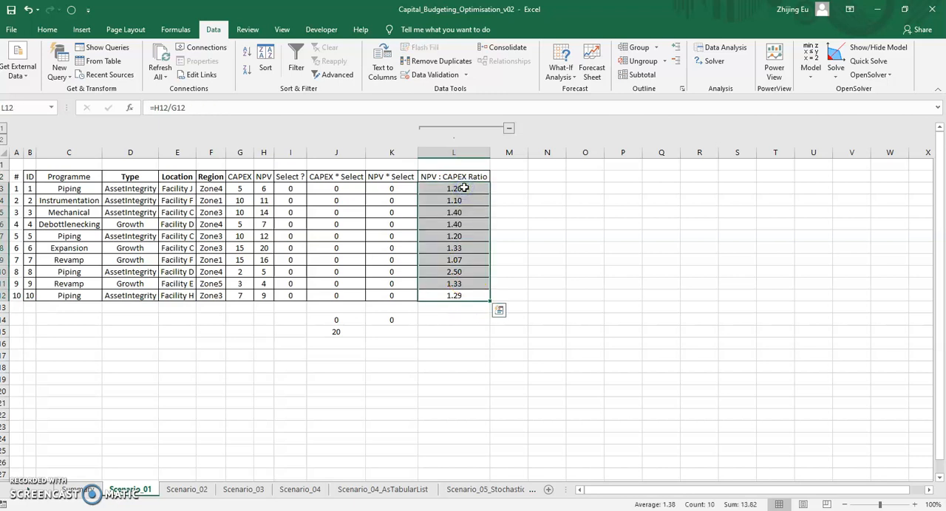
Choose the projects with the highest NPV : CAPEX ratios by setting Select to 1 for projects 8, 3 and 4.
{"action": "left_click", "coordinate": [301, 272]}
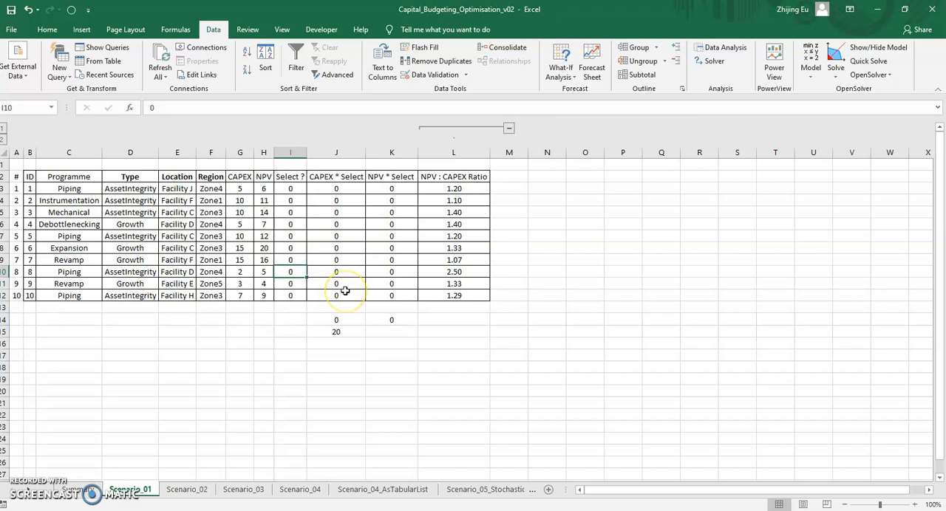
{"action": "type", "text": "1"}
{"action": "left_click", "coordinate": [436, 272]}
{"action": "mouse_move", "coordinate": [436, 272]}
{"action": "left_mouse_down"}
{"action": "mouse_move", "coordinate": [265, 274]}
{"action": "mouse_move", "coordinate": [440, 271]}
{"action": "left_mouse_up"}
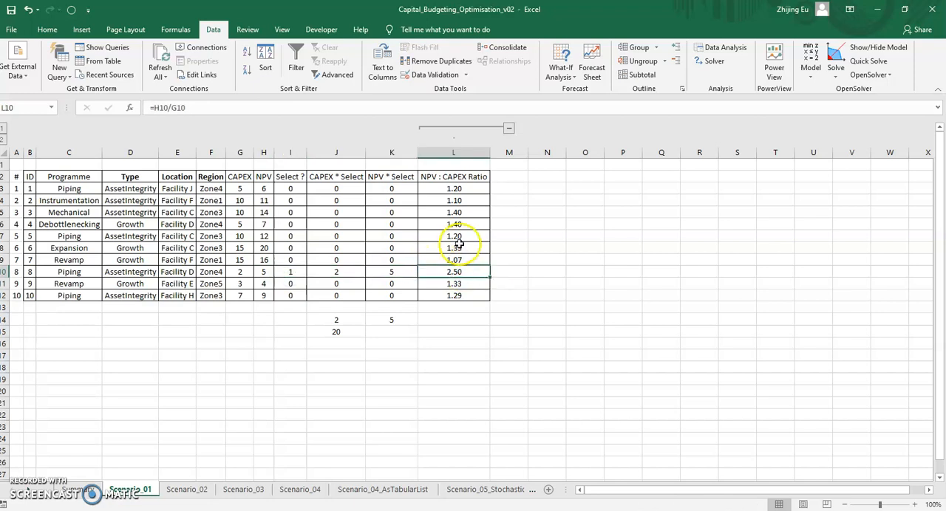
{"action": "left_click_drag", "start_coordinate": [462, 224], "coordinate": [462, 210]}
{"action": "left_click", "coordinate": [294, 213]}
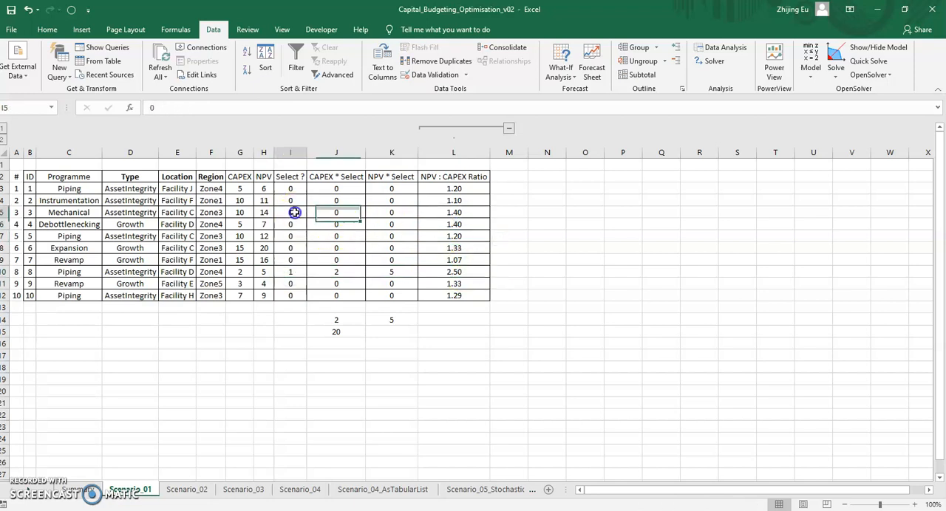
{"action": "type", "text": "1"}
{"action": "left_click", "coordinate": [294, 224]}
{"action": "type", "text": "1"}
{"action": "left_click", "coordinate": [292, 201]}
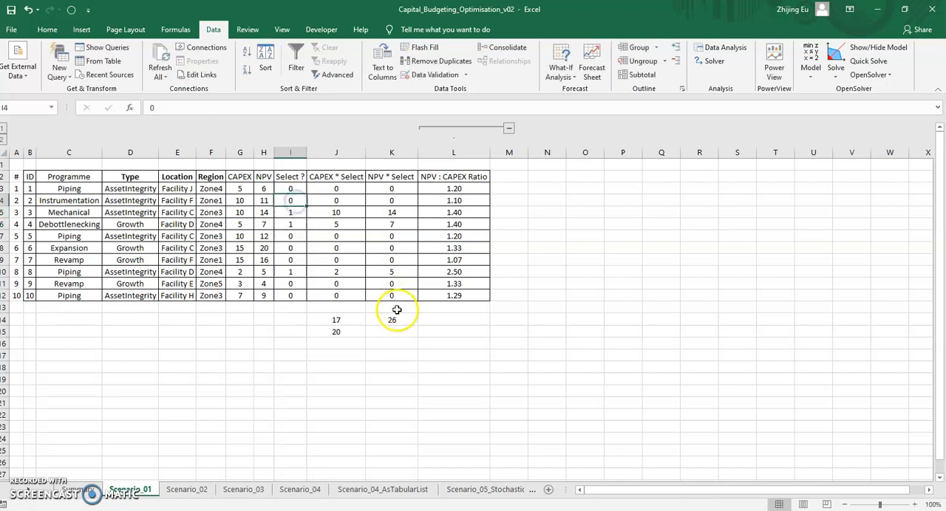
Compare the remaining budget with the next-best ratio projects and set Select to 1 for project 9.
{"action": "left_click", "coordinate": [351, 321]}
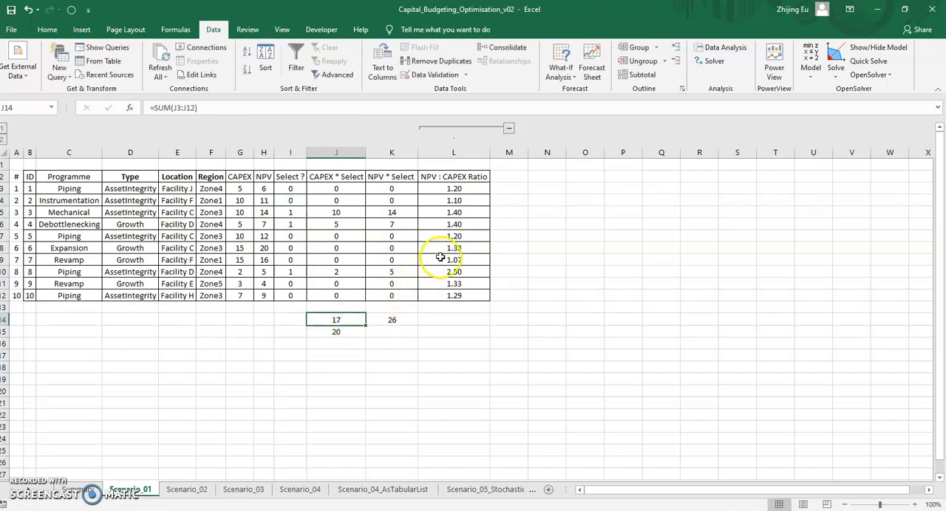
{"action": "left_click", "coordinate": [294, 251]}
{"action": "left_click_drag", "start_coordinate": [436, 248], "coordinate": [290, 249]}
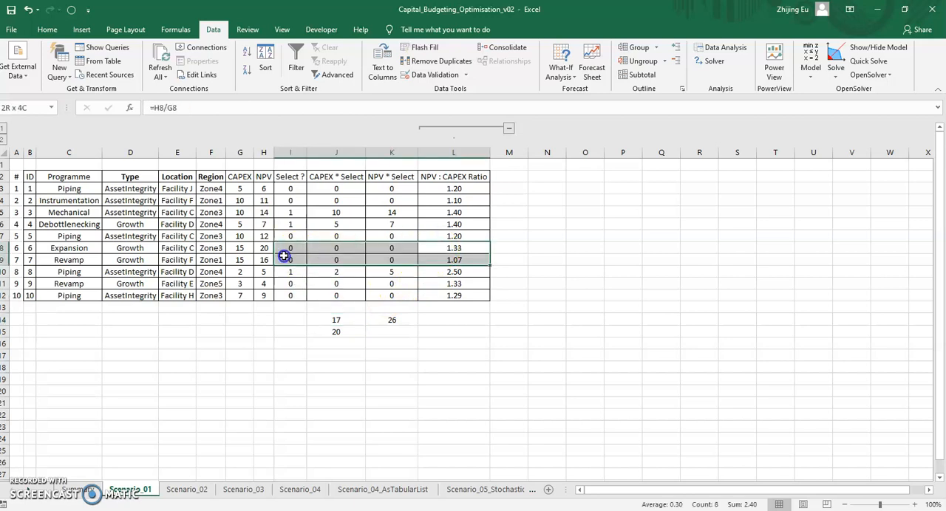
{"action": "left_click_drag", "start_coordinate": [468, 279], "coordinate": [300, 284]}
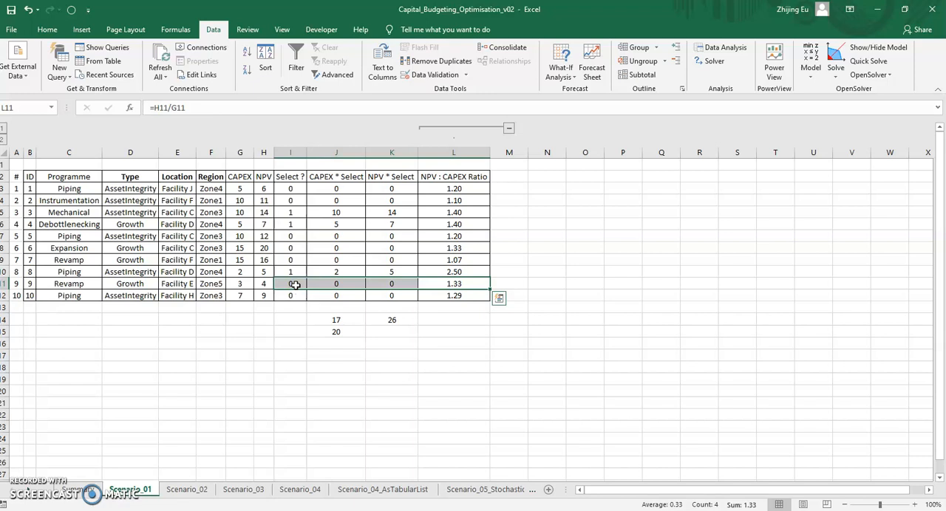
{"action": "left_click", "coordinate": [294, 285]}
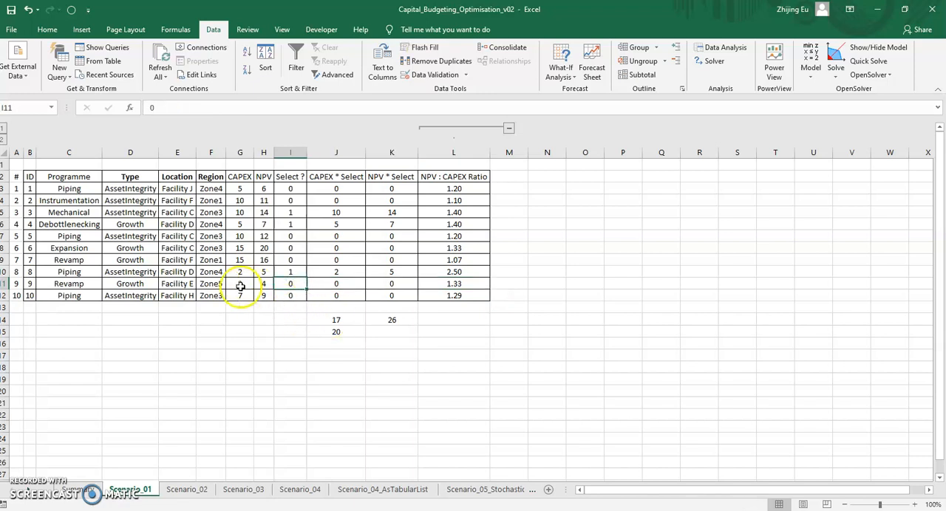
{"action": "type", "text": "1"}
{"action": "left_click", "coordinate": [344, 389]}
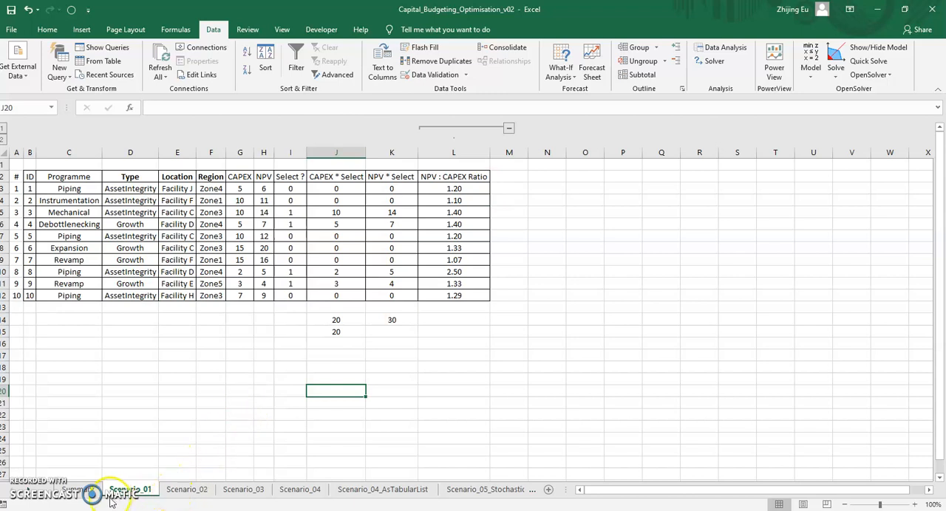
Open the Scenario_02 sheet and examine the yearly CAPEX phasing of the projects over Yr1 to Yr3.
{"action": "left_click", "coordinate": [186, 489]}
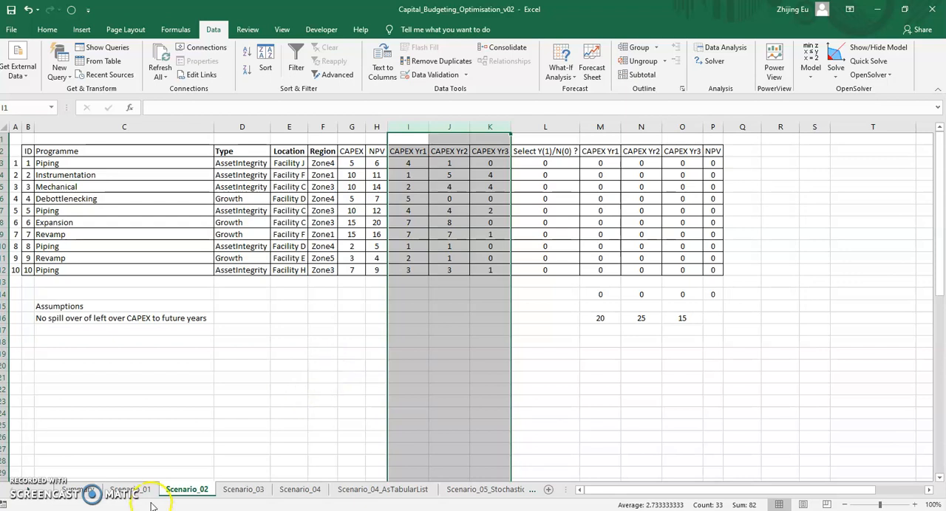
{"action": "left_click", "coordinate": [240, 321]}
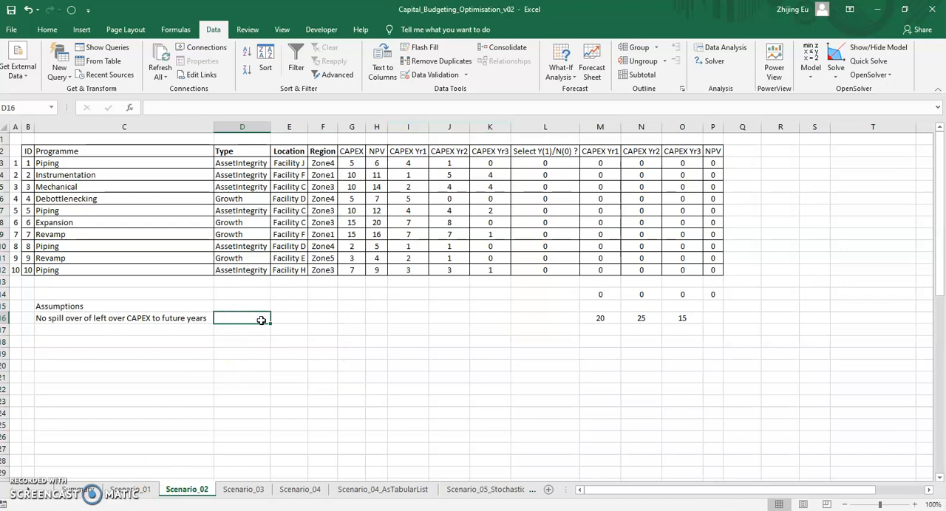
{"action": "left_click_drag", "start_coordinate": [407, 163], "coordinate": [498, 268]}
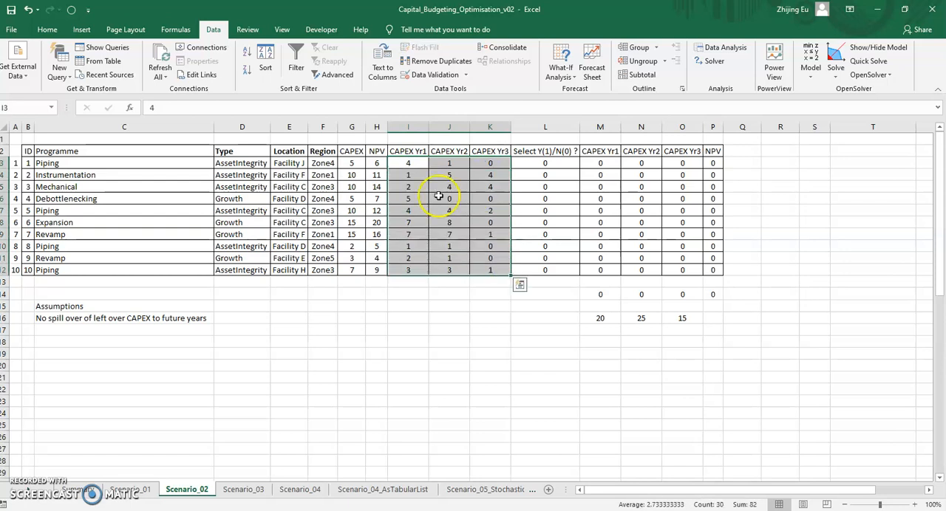
{"action": "left_click_drag", "start_coordinate": [405, 165], "coordinate": [492, 160]}
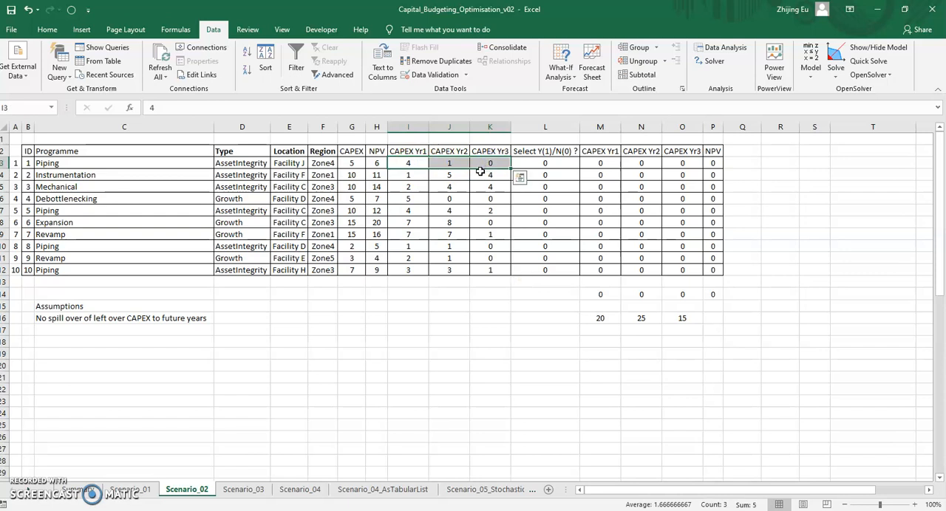
Examine the Instrumentation project's yearly CAPEX phasing and the yearly budget limits, then slightly widen the NPV column P and check its cells.
{"action": "left_click_drag", "start_coordinate": [415, 174], "coordinate": [491, 176]}
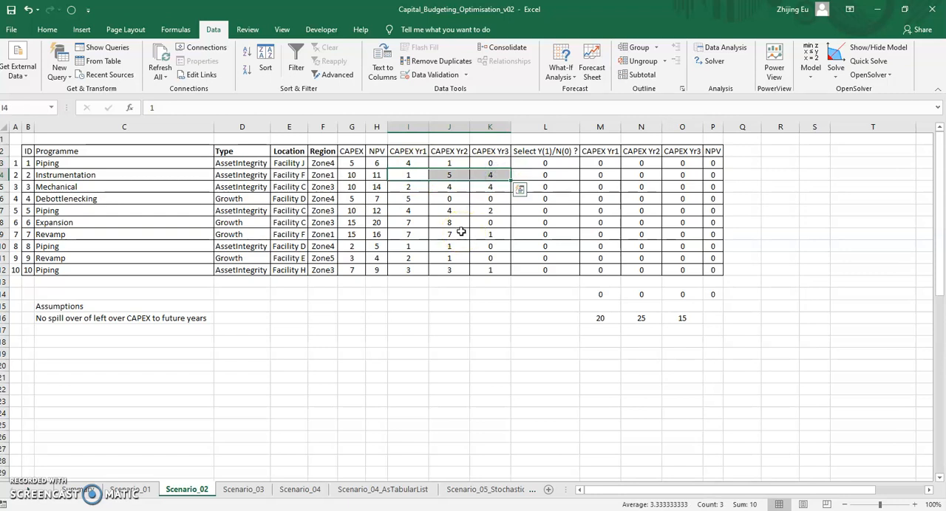
{"action": "left_click_drag", "start_coordinate": [600, 318], "coordinate": [666, 318]}
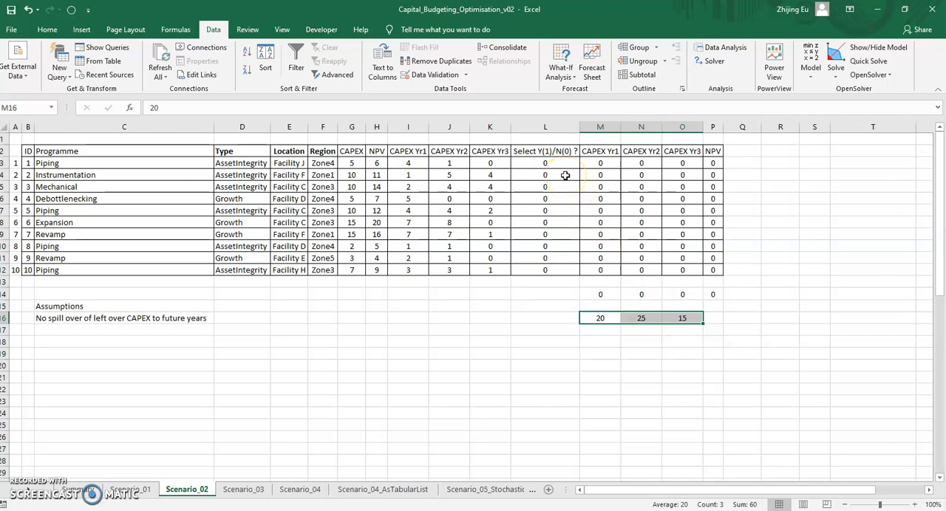
{"action": "left_click_drag", "start_coordinate": [722, 128], "coordinate": [733, 127]}
{"action": "left_click_drag", "start_coordinate": [717, 165], "coordinate": [719, 269]}
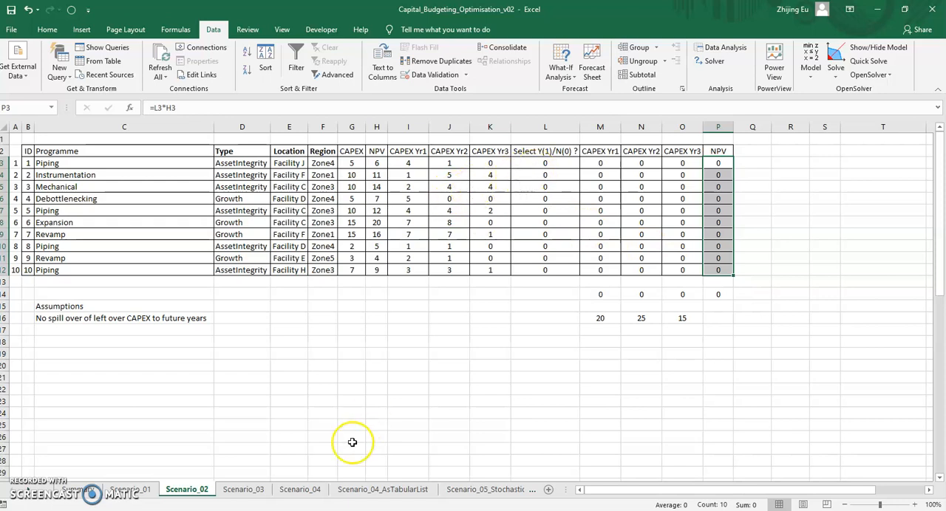
Copy the Select values I3:I12 from Scenario_01 and paste them as values into the Select Y(1)/N(0) column of Scenario_02, starting at L3.
{"action": "left_click", "coordinate": [133, 490]}
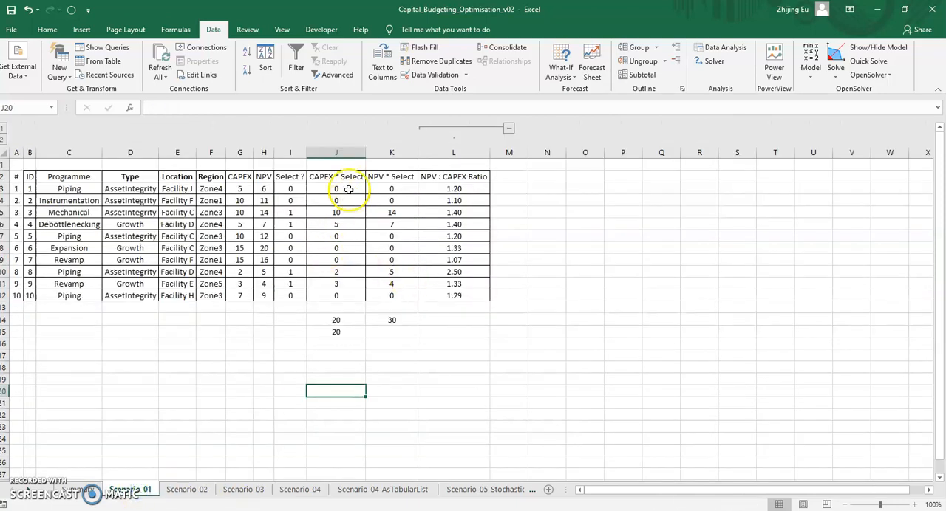
{"action": "left_click_drag", "start_coordinate": [338, 188], "coordinate": [351, 292]}
{"action": "left_click_drag", "start_coordinate": [291, 189], "coordinate": [298, 297]}
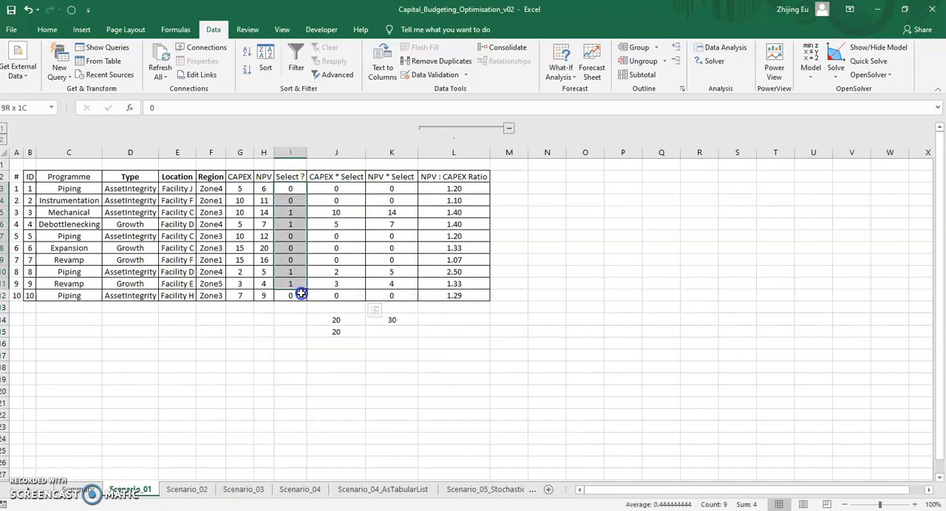
{"action": "key", "text": "ctrl+c"}
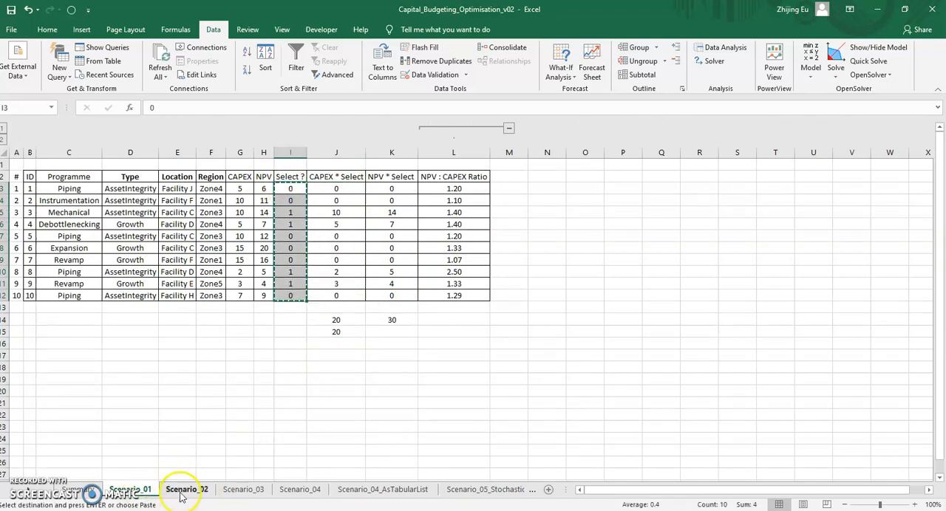
{"action": "left_click", "coordinate": [187, 490]}
{"action": "left_click", "coordinate": [542, 162]}
{"action": "right_click", "coordinate": [544, 162]}
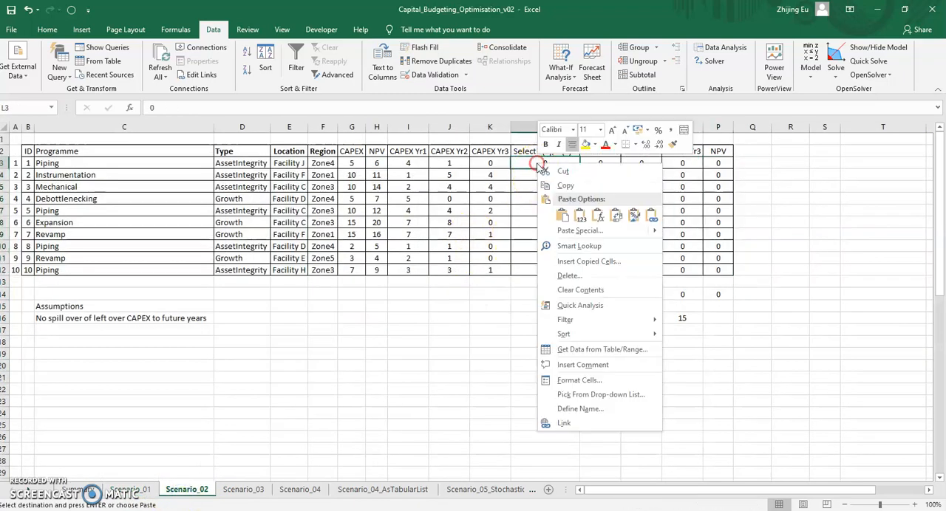
{"action": "left_click", "coordinate": [577, 213]}
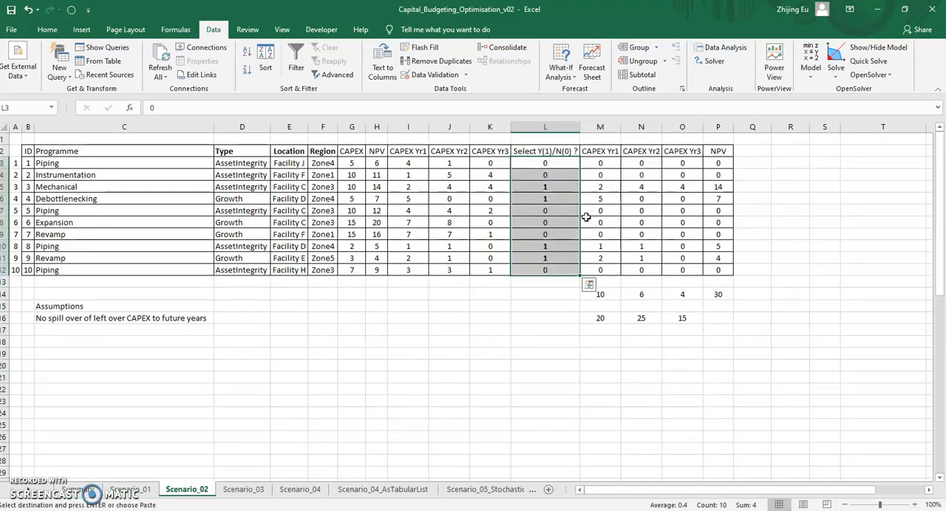
Compare the yearly CAPEX totals in row 14 with the budget limits in row 16 and check the total NPV.
{"action": "left_click_drag", "start_coordinate": [602, 295], "coordinate": [679, 295]}
{"action": "key", "text": "ctrl+v"}
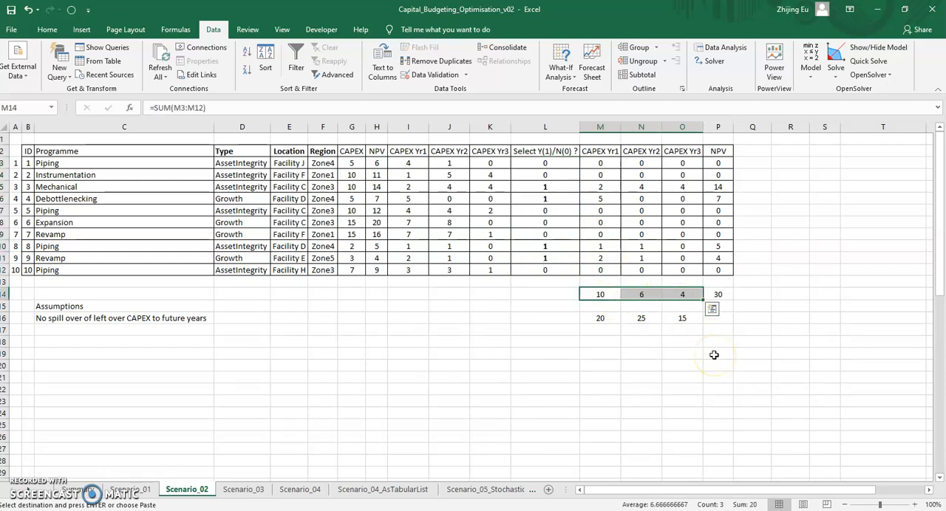
{"action": "left_click", "coordinate": [717, 295]}
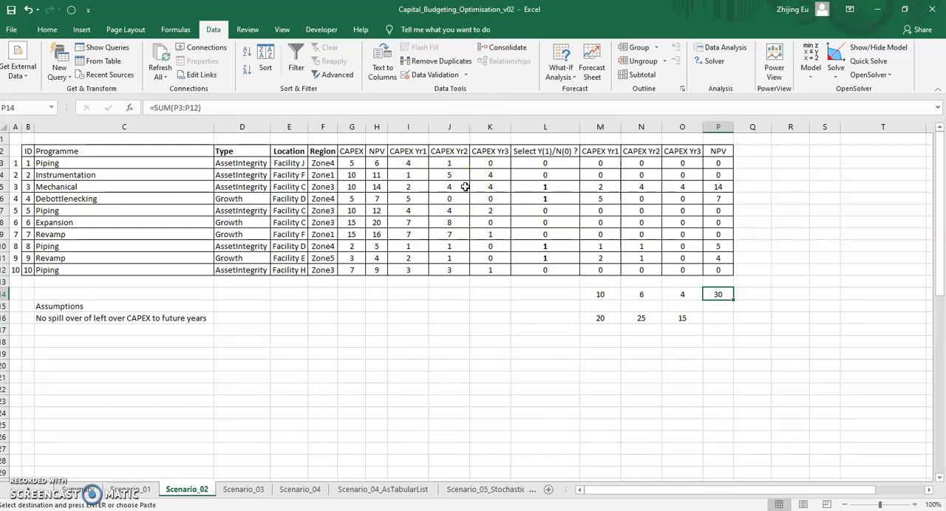
{"action": "left_click", "coordinate": [599, 317]}
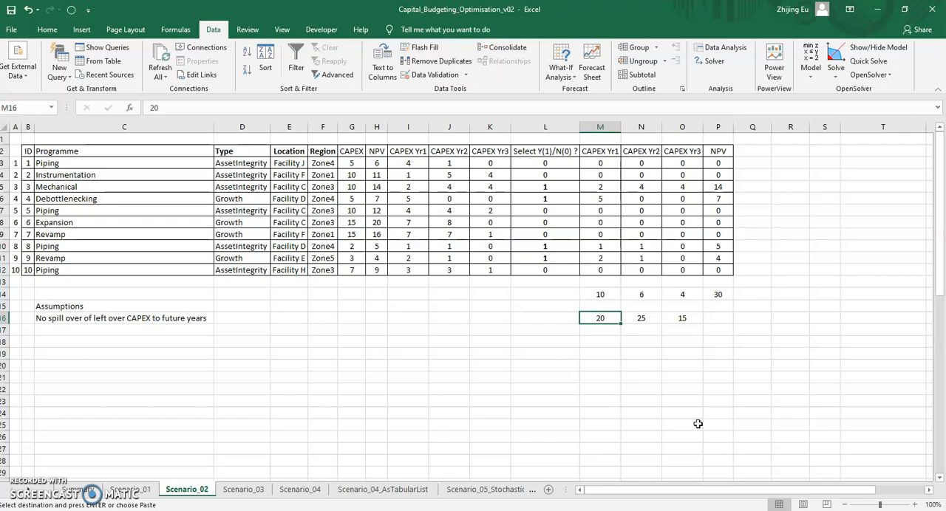
Open Solver and review its objective P14, variable cells L3:L12, binary and yearly CAPEX constraints against the project table.
{"action": "left_click", "coordinate": [712, 63]}
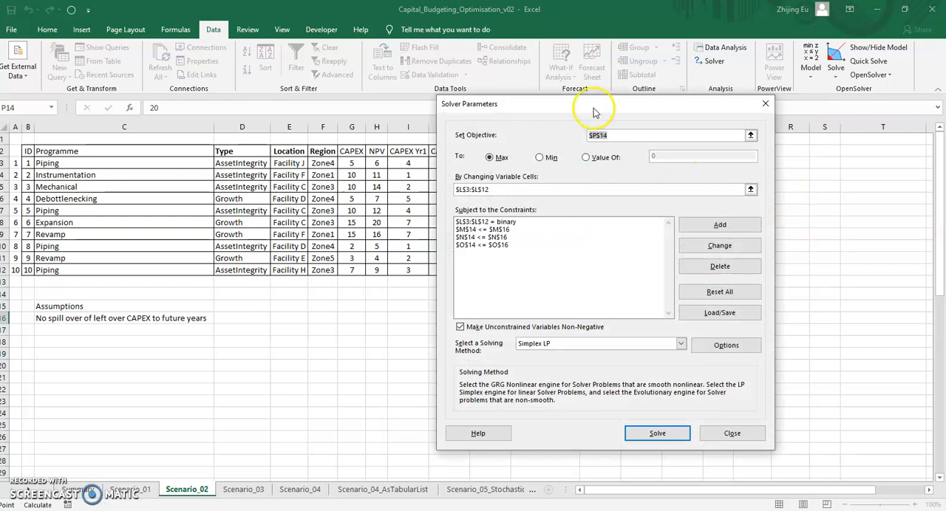
{"action": "left_click_drag", "start_coordinate": [598, 106], "coordinate": [419, 125]}
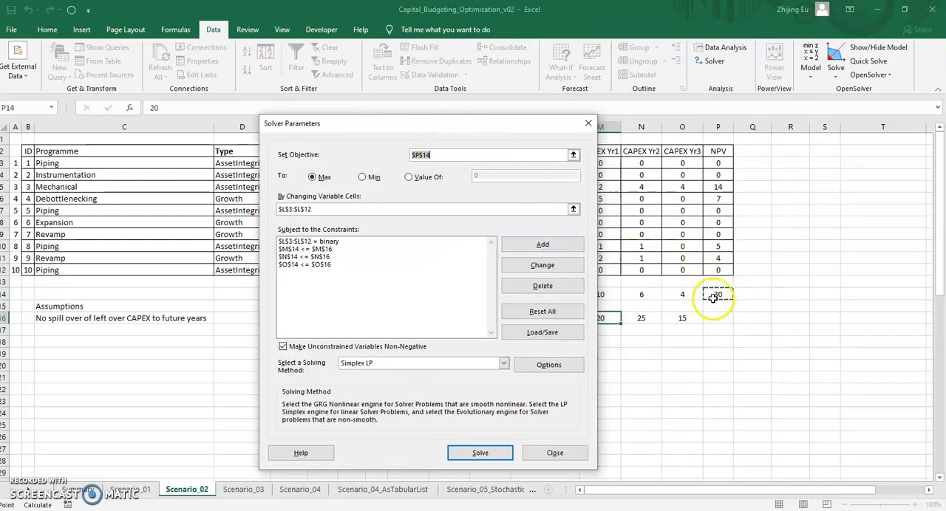
{"action": "left_click", "coordinate": [301, 209]}
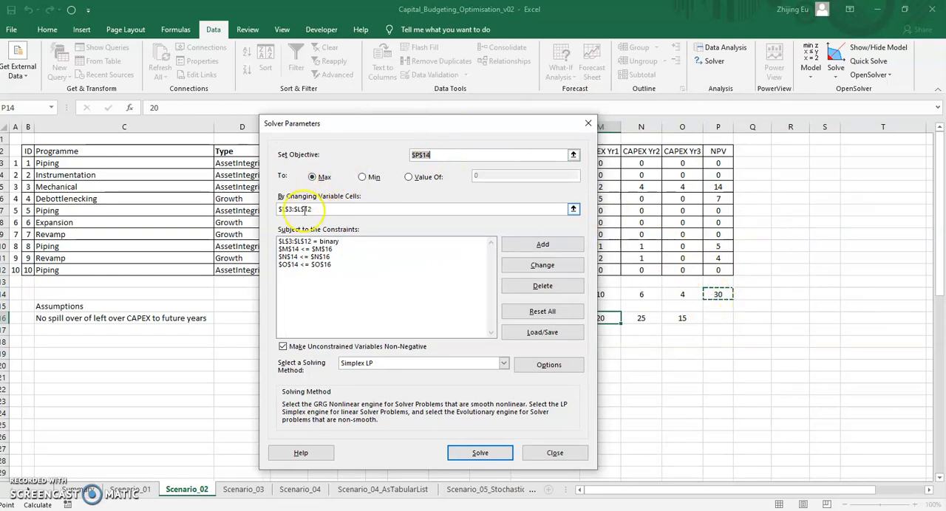
{"action": "left_click_drag", "start_coordinate": [367, 127], "coordinate": [272, 122]}
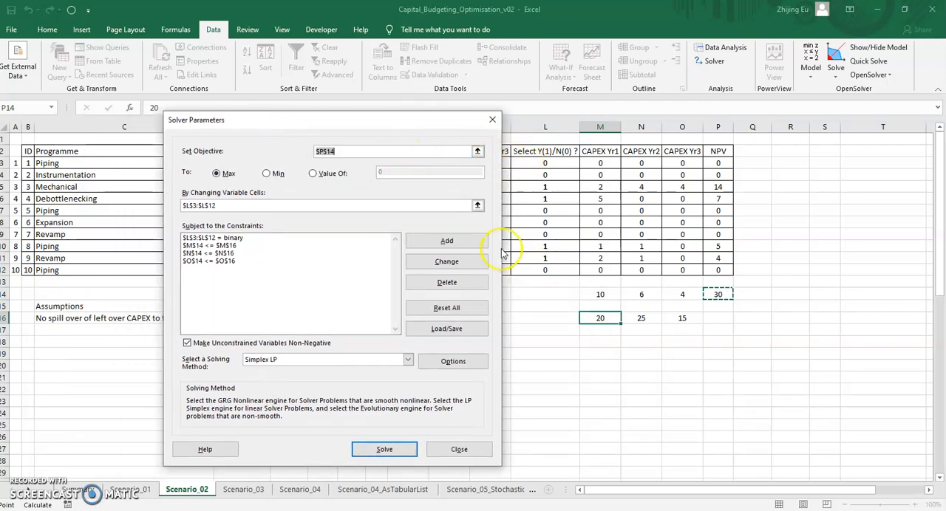
{"action": "left_click", "coordinate": [230, 247]}
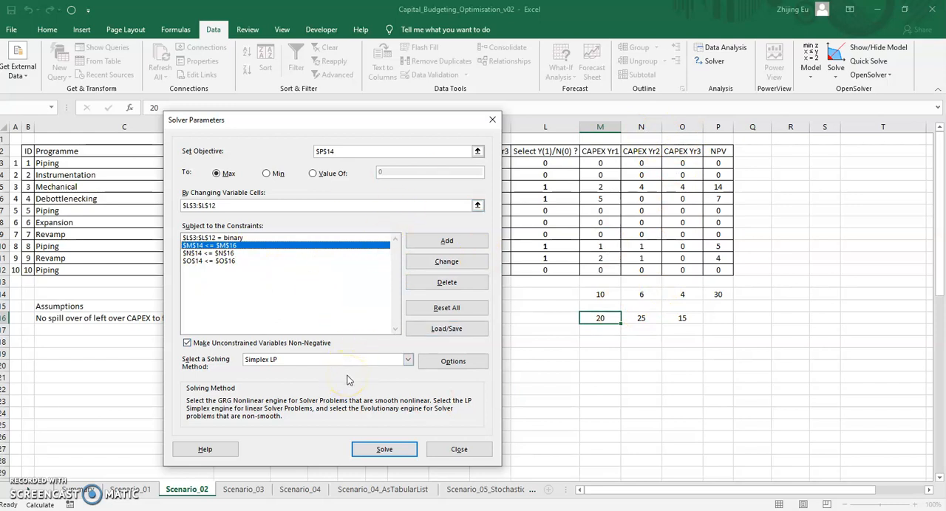
{"action": "left_click", "coordinate": [386, 450]}
{"action": "left_click_drag", "start_coordinate": [422, 122], "coordinate": [608, 269]}
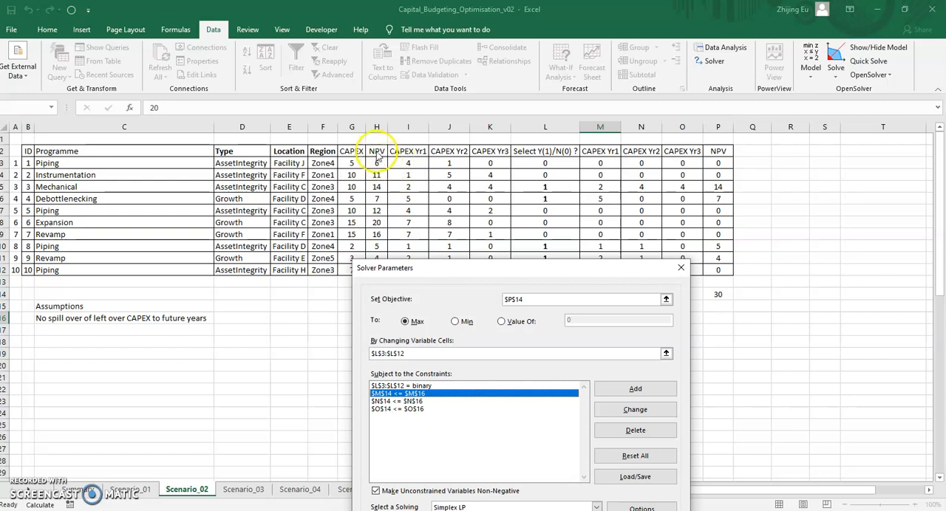
{"action": "left_click_drag", "start_coordinate": [399, 268], "coordinate": [221, 186]}
{"action": "left_click", "coordinate": [454, 304]}
{"action": "left_click_drag", "start_coordinate": [411, 191], "coordinate": [422, 130]}
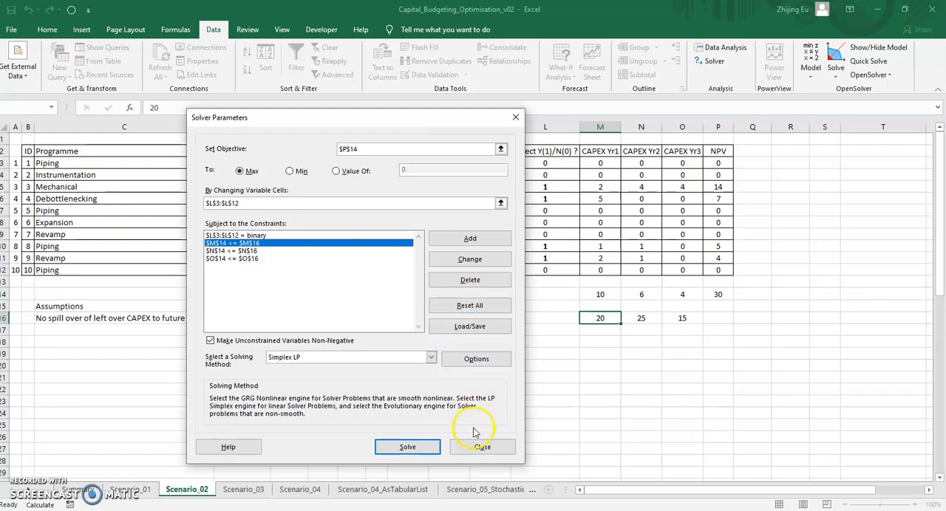
Solve for the maximum total NPV with Simplex LP and keep the Solver solution.
{"action": "left_click", "coordinate": [418, 450]}
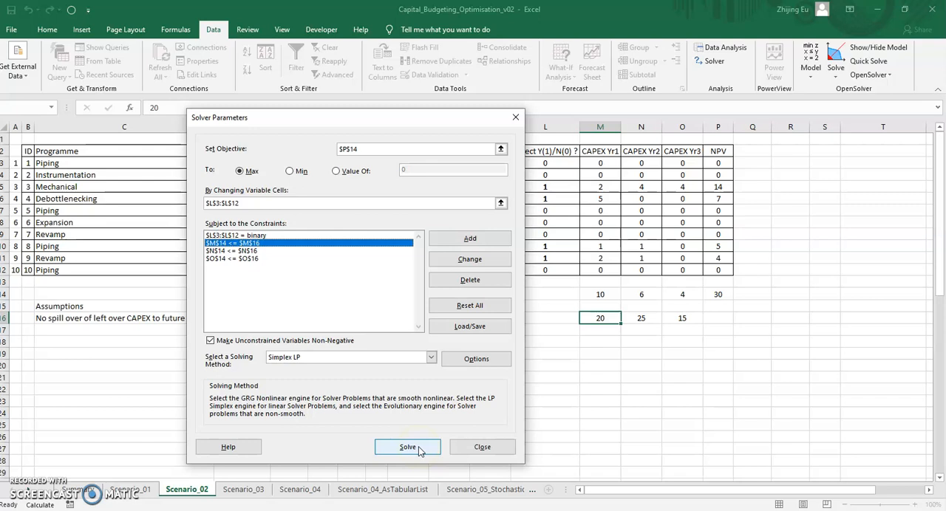
{"action": "left_click", "coordinate": [418, 448]}
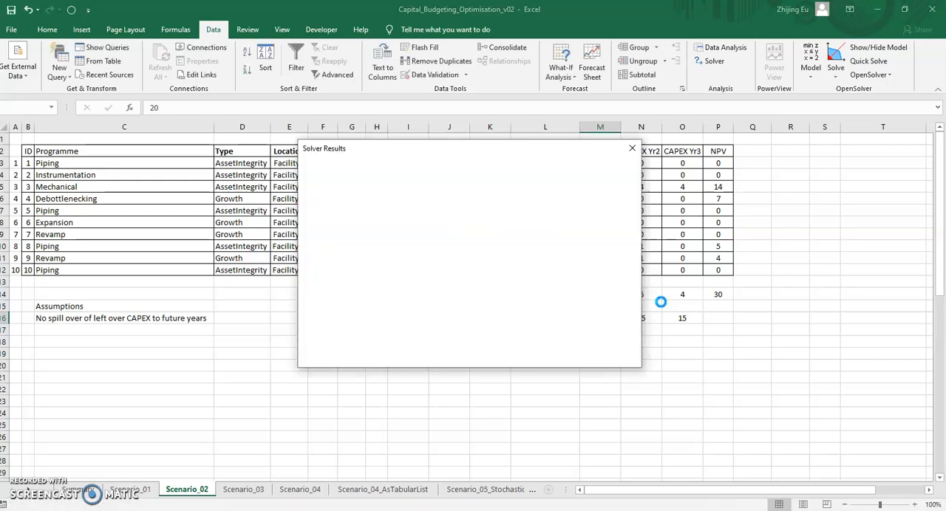
{"action": "left_click_drag", "start_coordinate": [521, 152], "coordinate": [370, 162]}
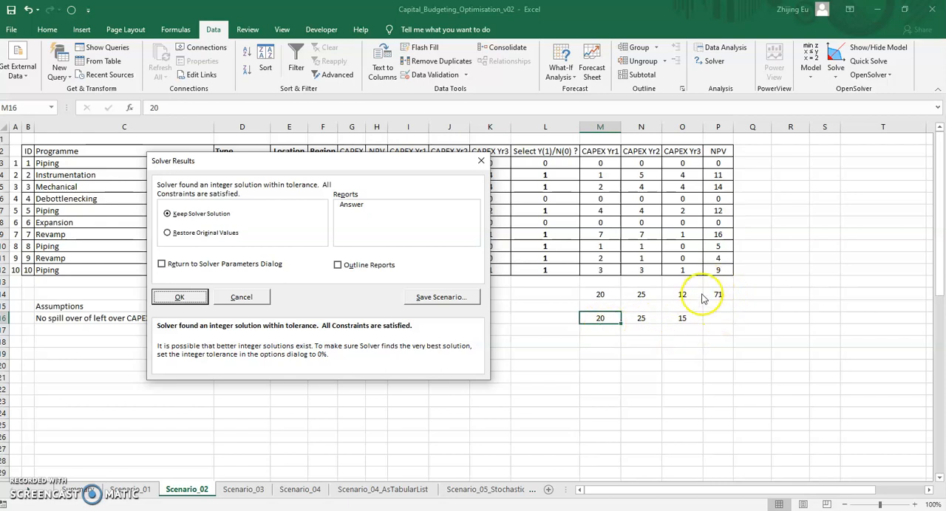
{"action": "left_click", "coordinate": [180, 297]}
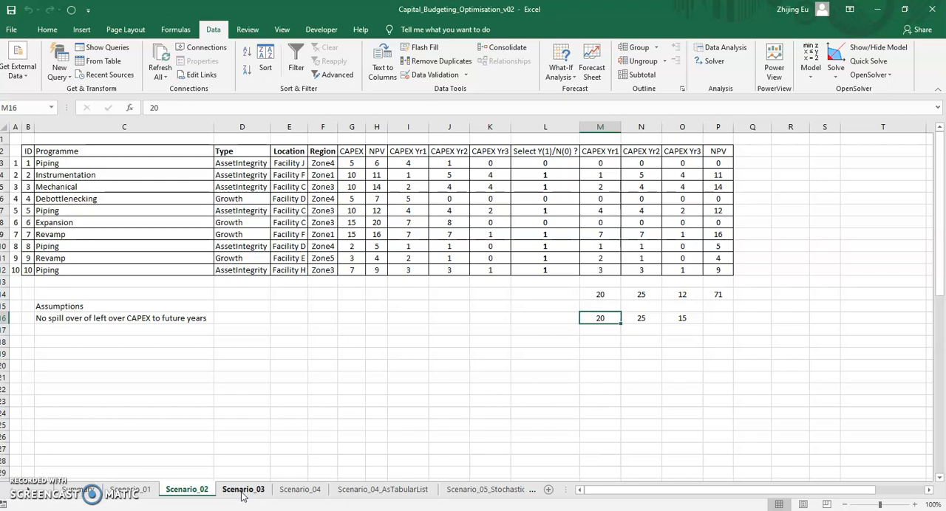
{"action": "left_click", "coordinate": [33, 490]}
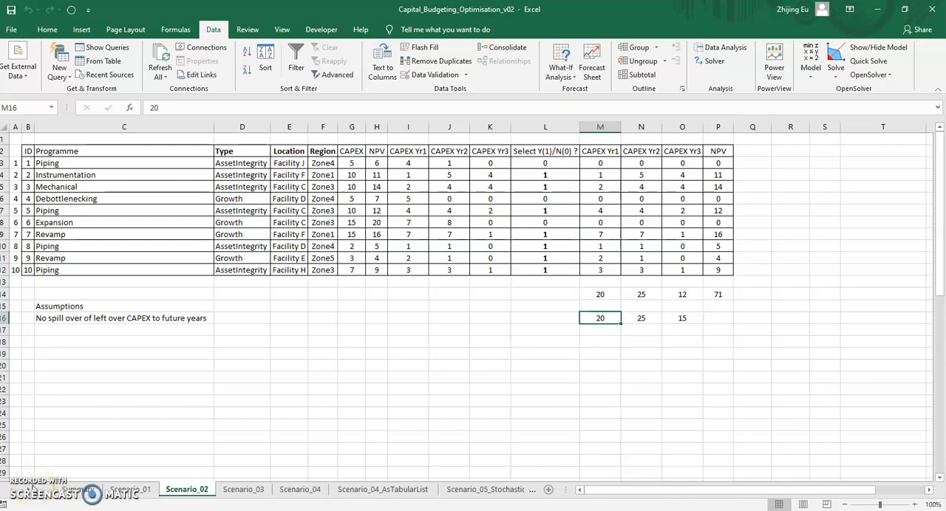